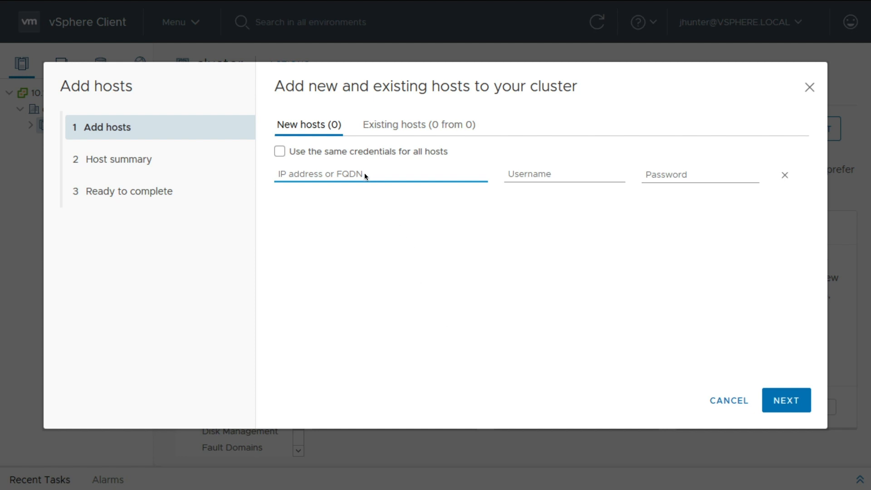
Enter new host 10.198.17.41 with username root and the host password.
type("10.198.17.41")
key("Tab")
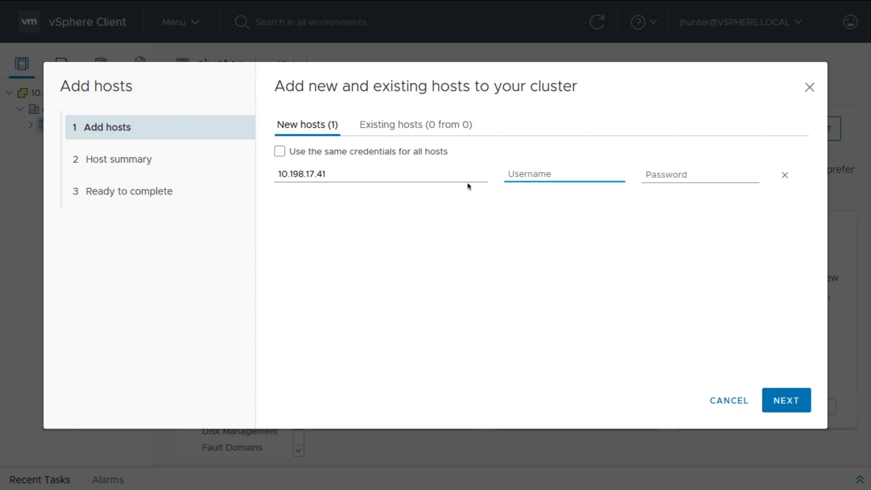
type("root")
key("Tab")
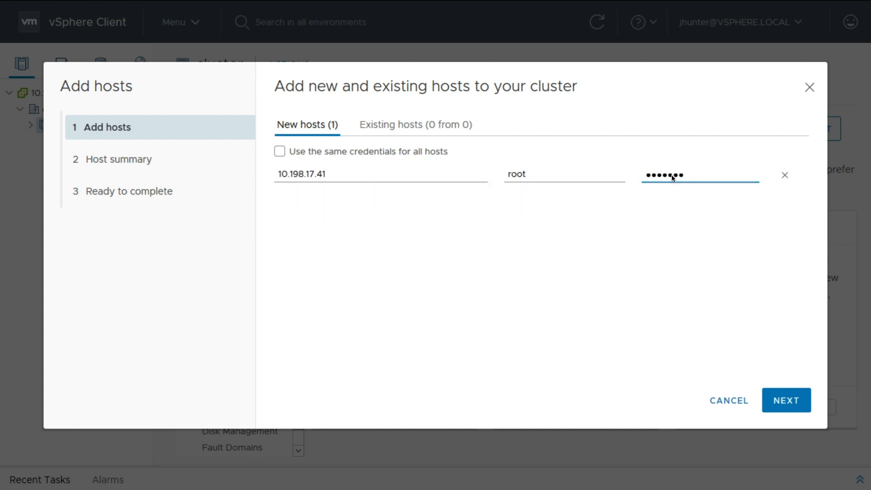
type("•••••••")
key("Tab")
List hosts 10.198.17.42 and 10.198.17.43 using the same credentials for all hosts, and finish adding the three hosts to the cluster.
type("10.198.17.42")
key("Tab")
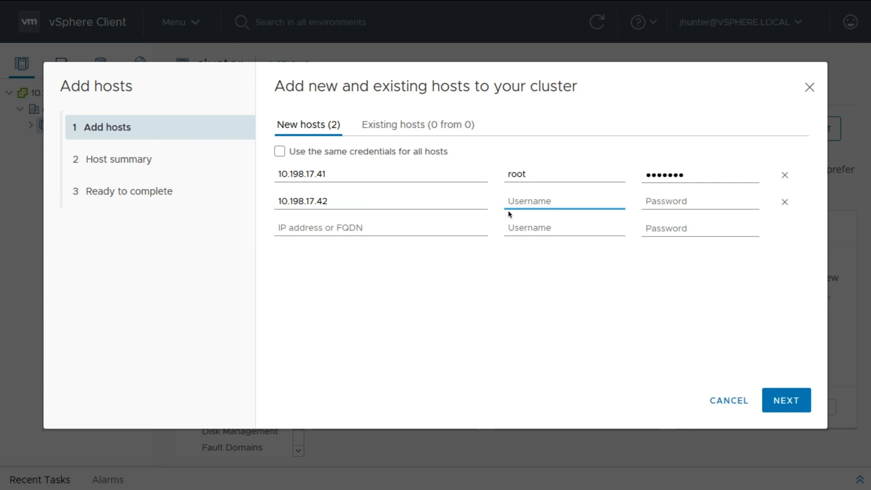
left_click(281, 153)
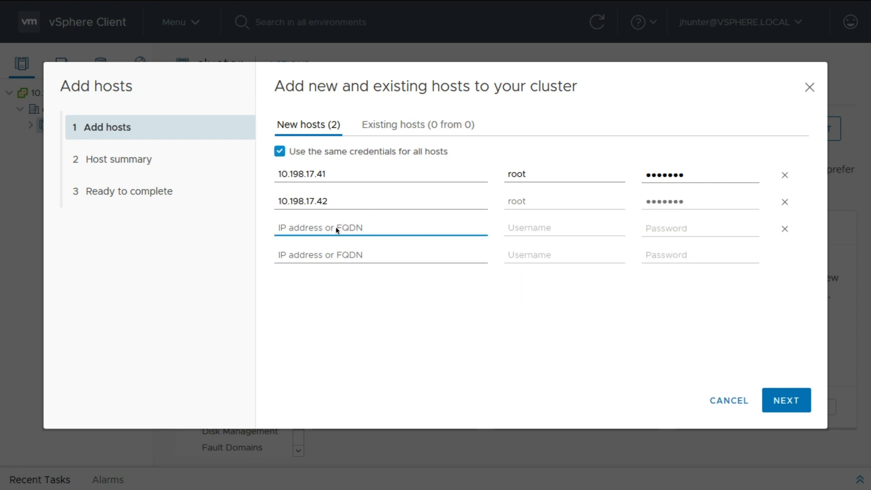
key("ctrl+v")
key("Tab")
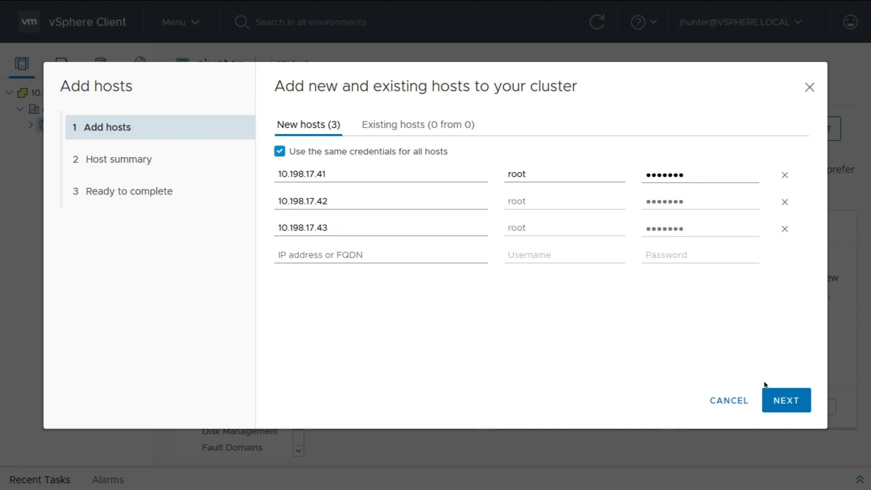
left_click(776, 400)
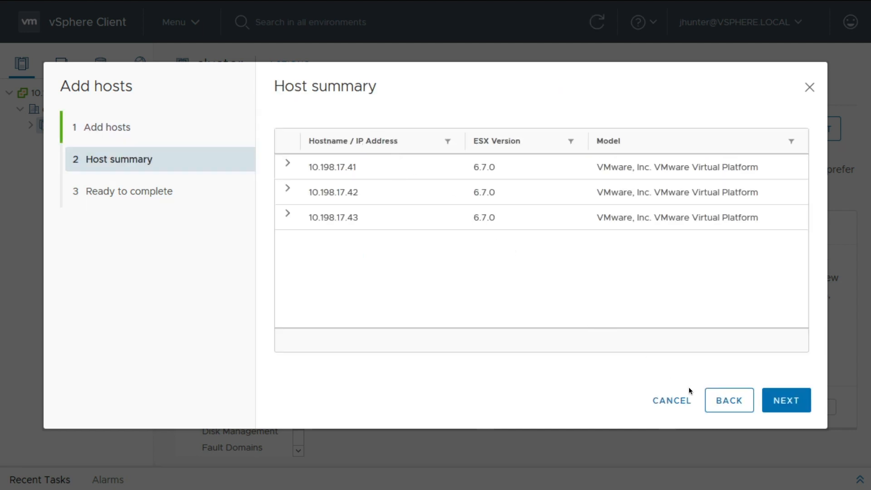
left_click(783, 400)
left_click(784, 401)
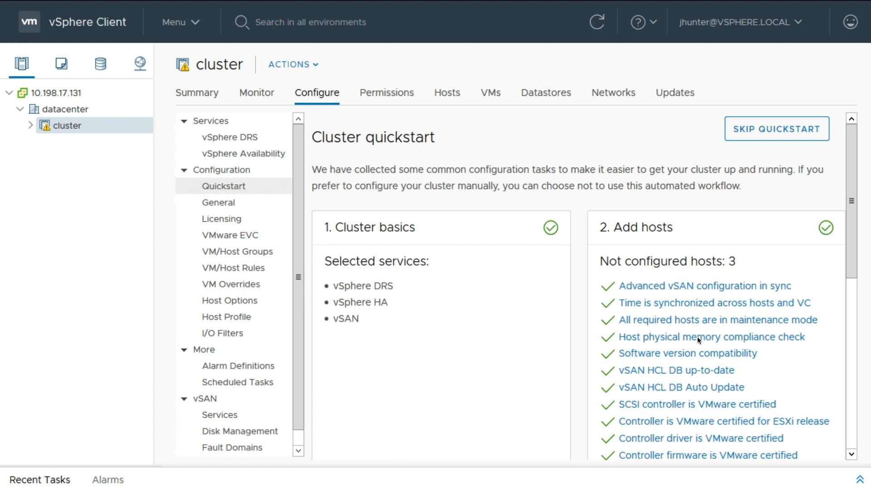
Start the cluster configuration and assign physical adapters vmnic2 and vmnic3 to the distributed switch DSwitch.
left_click(849, 371)
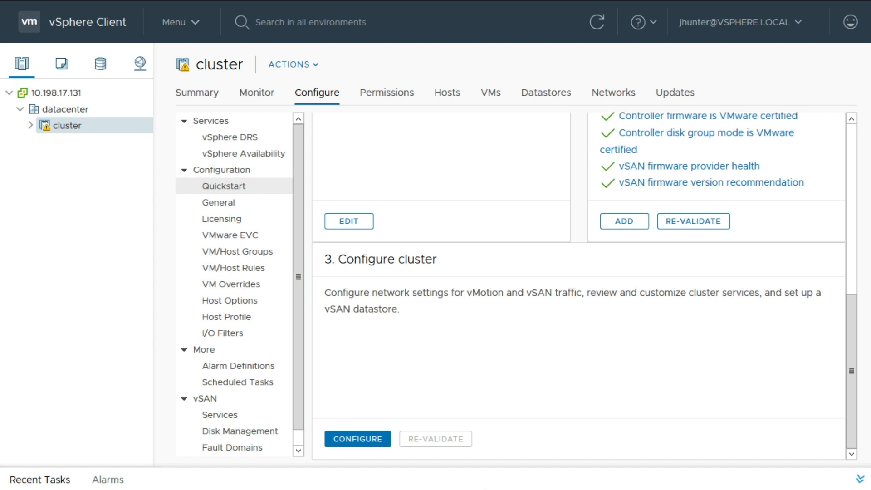
left_click(371, 440)
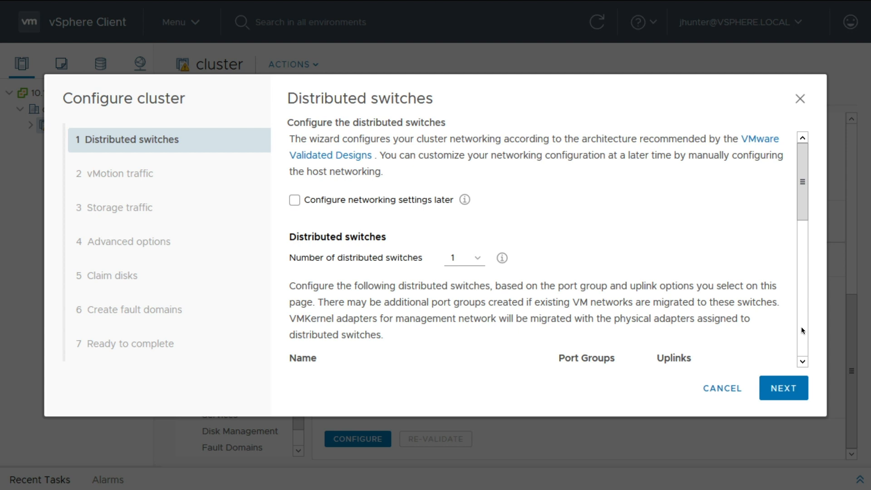
scroll(801, 327, "down", 5)
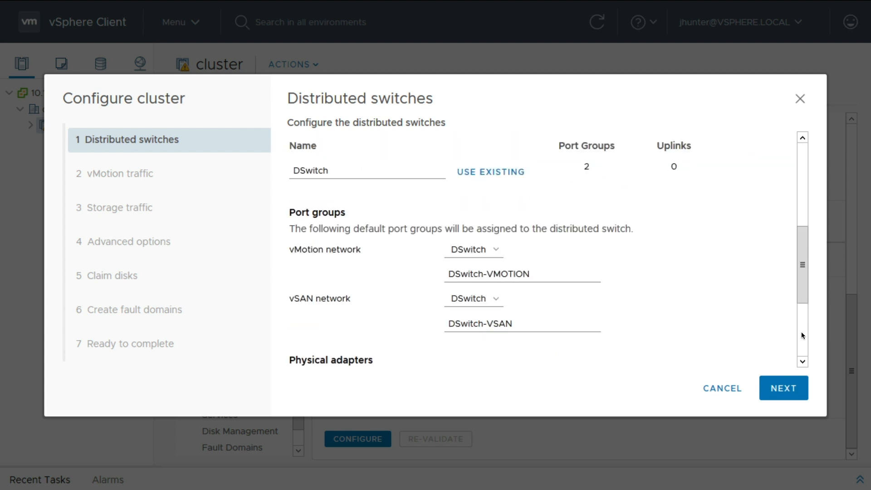
scroll(802, 336, "down", 3)
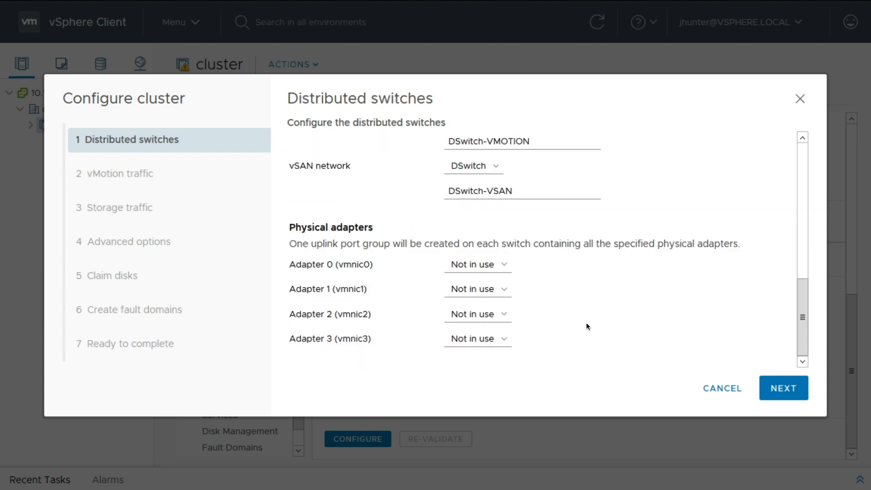
left_click(498, 315)
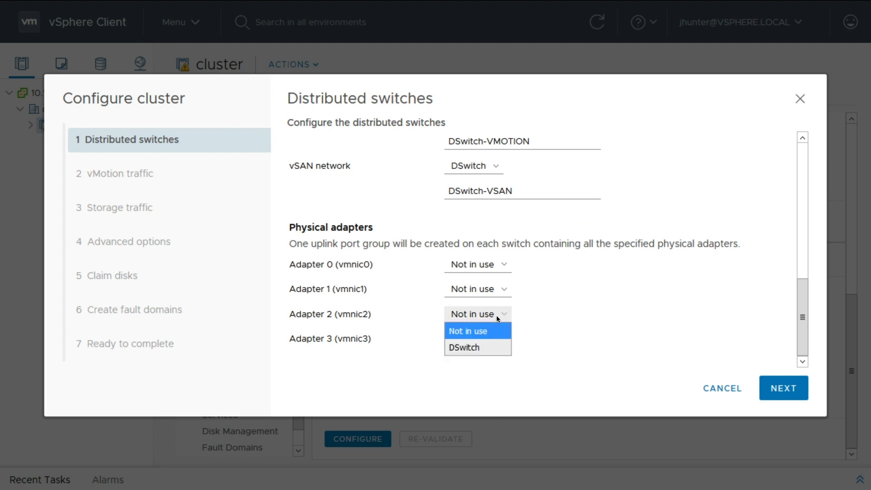
left_click(472, 348)
left_click(471, 339)
left_click(464, 371)
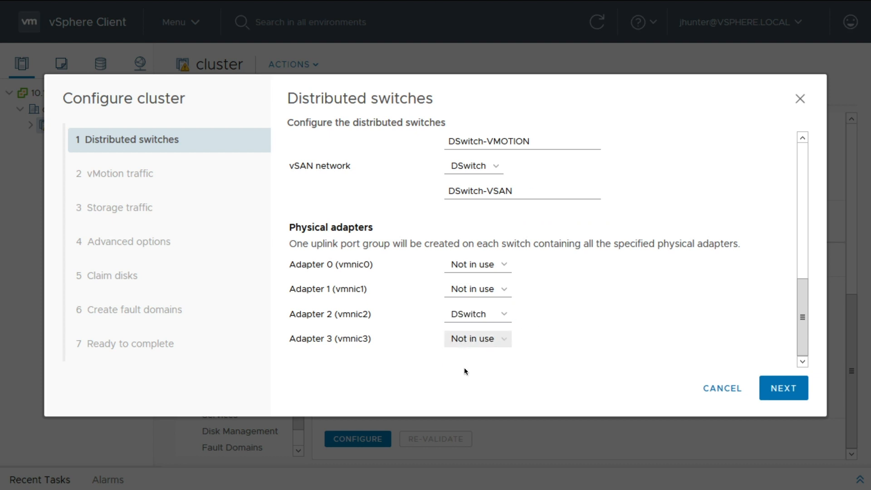
left_click(783, 388)
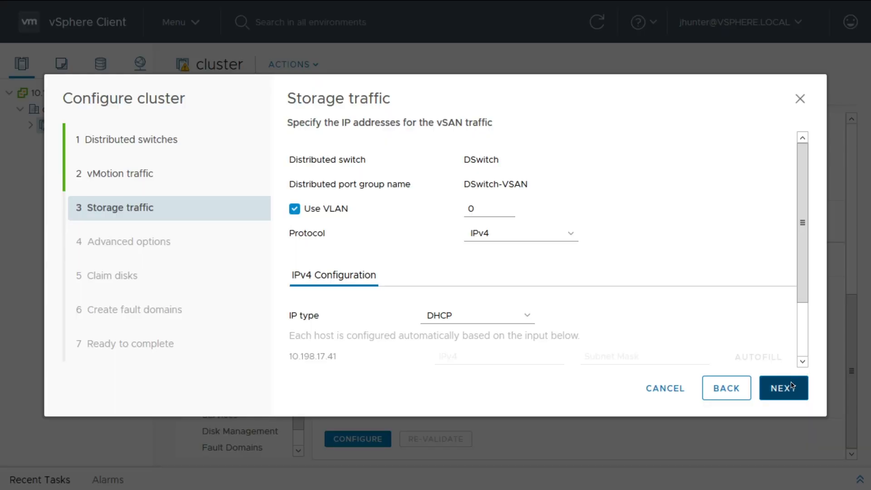
Accept IPv4 DHCP addressing for the vSAN storage traffic, then review and accept the preset advanced cluster options.
left_click(791, 383)
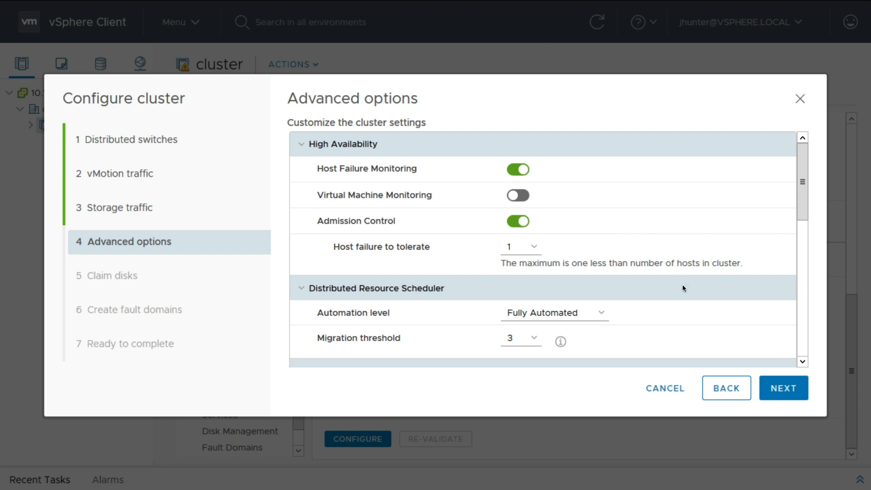
scroll(802, 362, "down", 5)
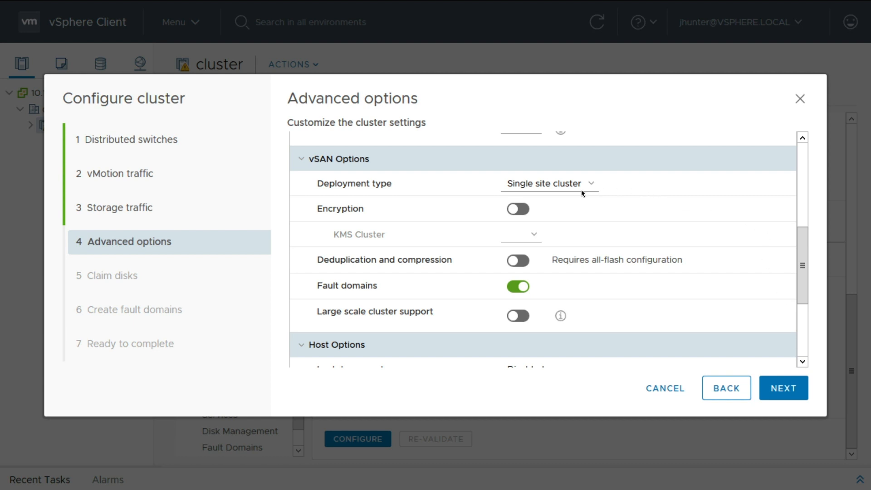
scroll(803, 358, "down", 3)
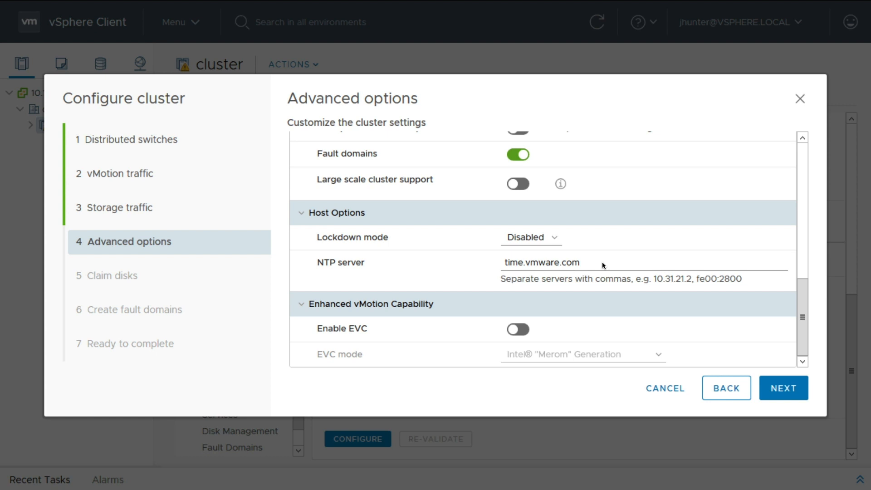
left_click(771, 389)
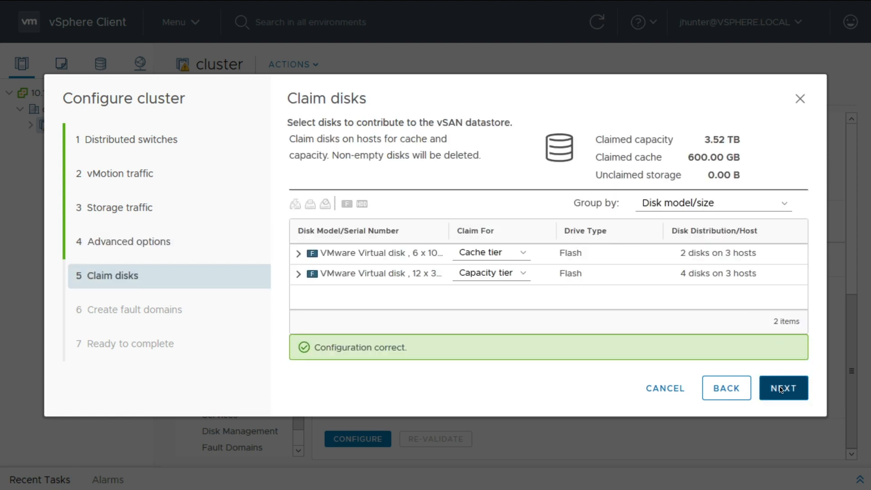
Accept the proposed cache and capacity disk claims, define no fault domains, and complete the cluster configuration after reviewing its summary.
left_click(780, 389)
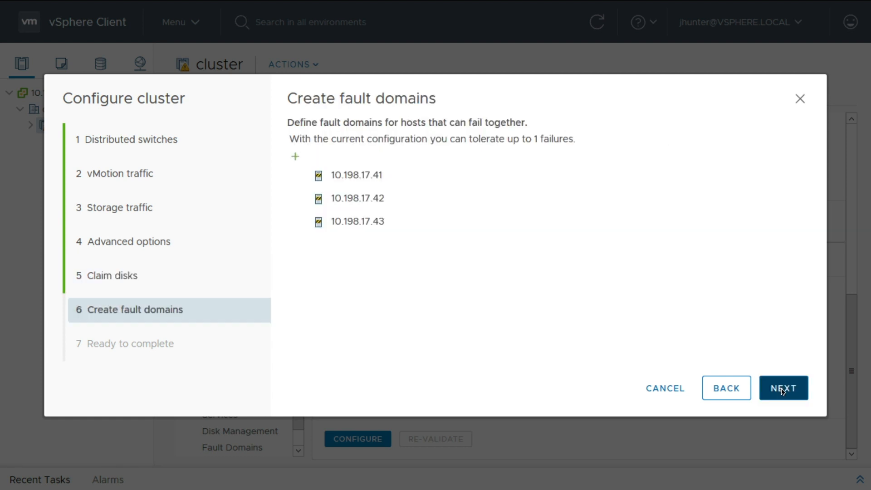
left_click(782, 391)
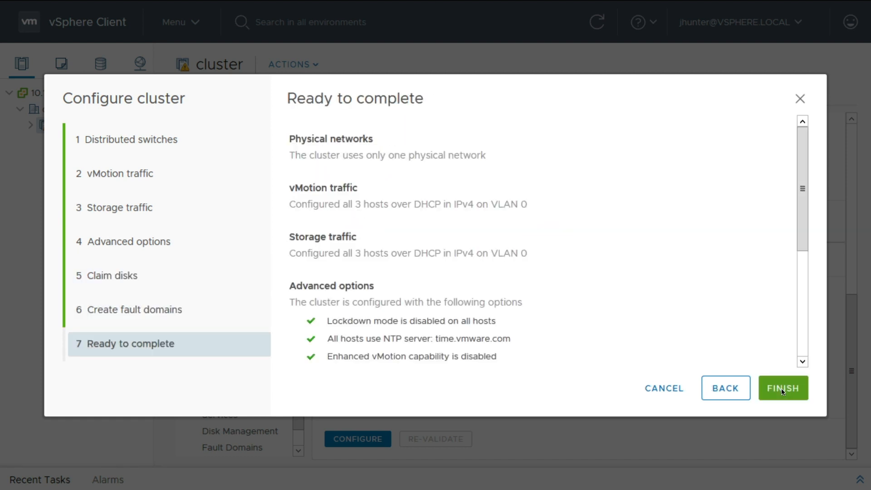
scroll(803, 361, "down", 5)
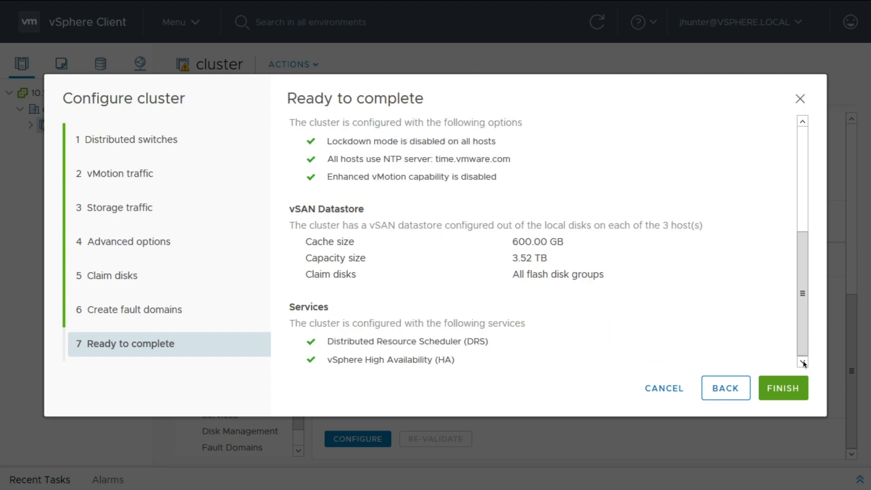
left_click(782, 391)
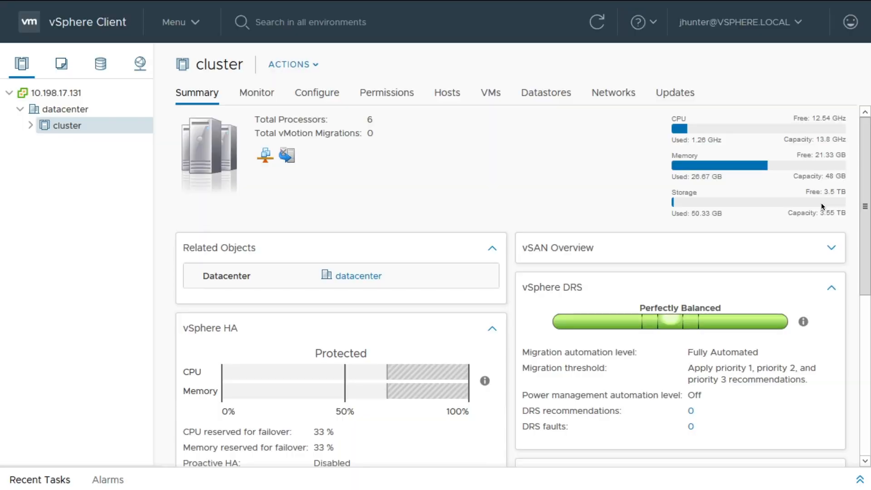
From the cluster's Quickstart page, add new host 10.198.17.124 with username root and the host password.
left_click(312, 98)
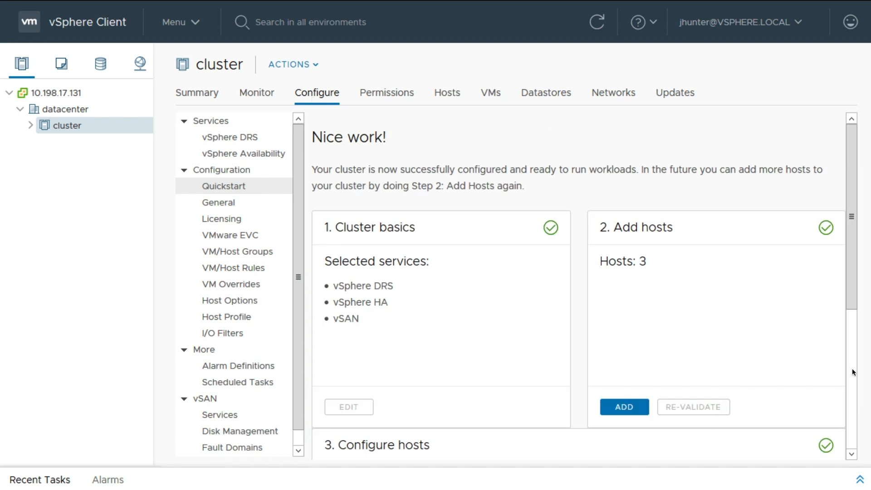
left_click(632, 412)
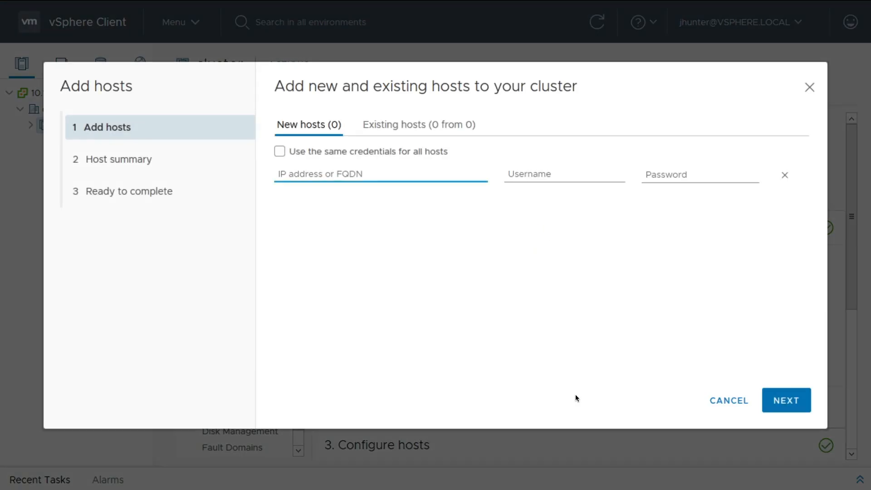
type("10.198.17.124")
key("Tab")
type("root")
left_click(674, 180)
type("•••••••")
left_click(778, 398)
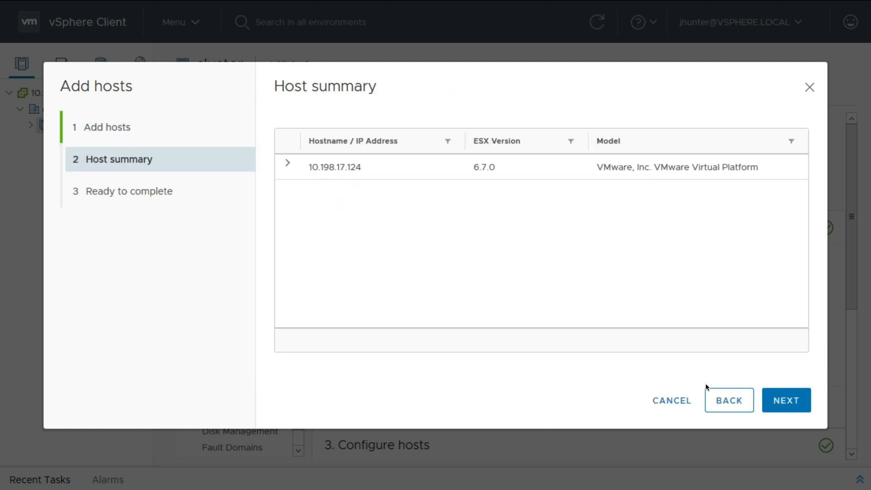
left_click(779, 401)
left_click(779, 401)
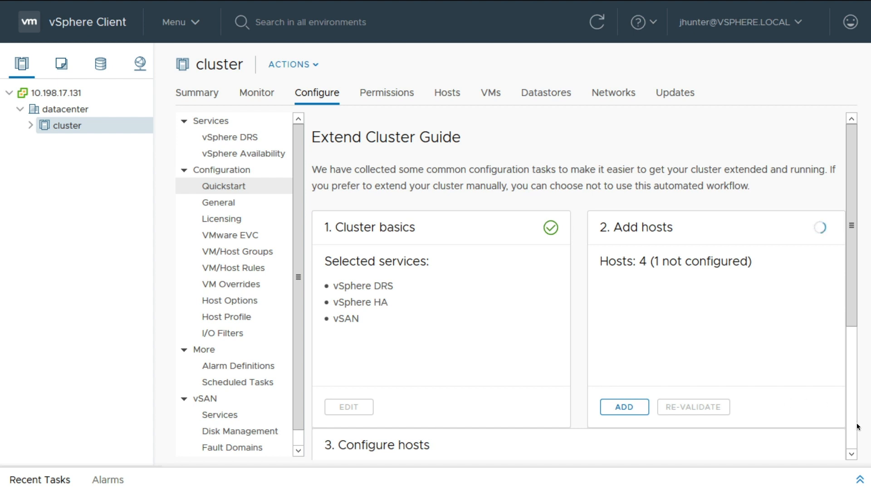
Start configuring the newly added host, accepting IPv4 with DHCP for both vMotion and vSAN storage traffic.
scroll(847, 452, "down", 10)
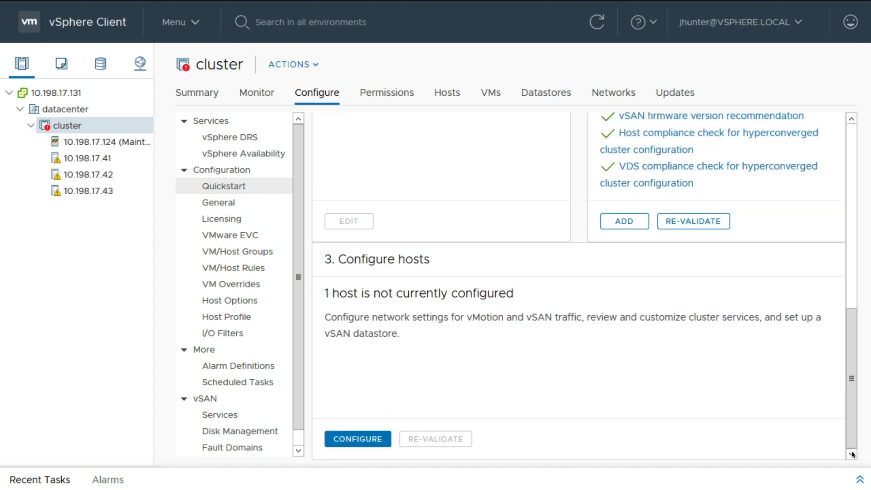
left_click(362, 440)
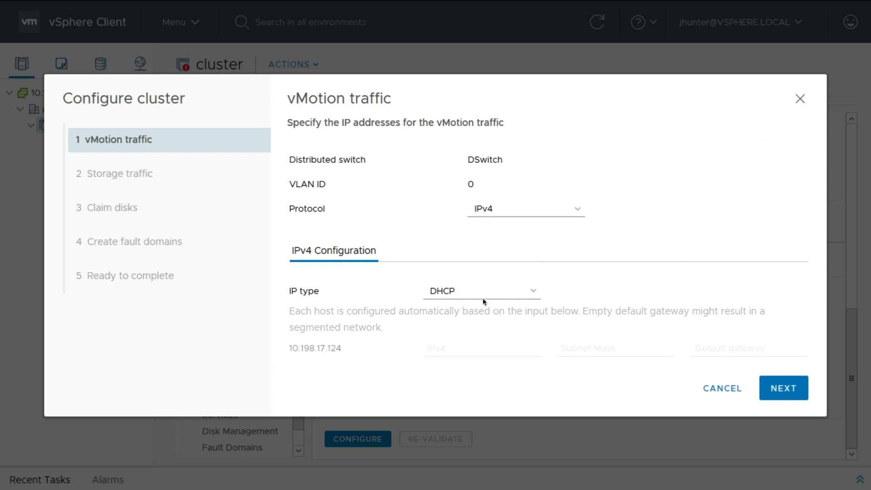
left_click(783, 387)
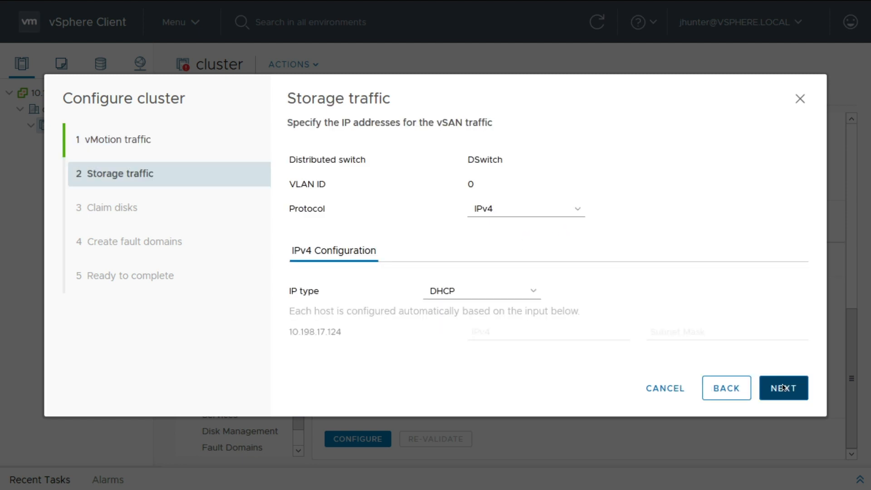
left_click(785, 389)
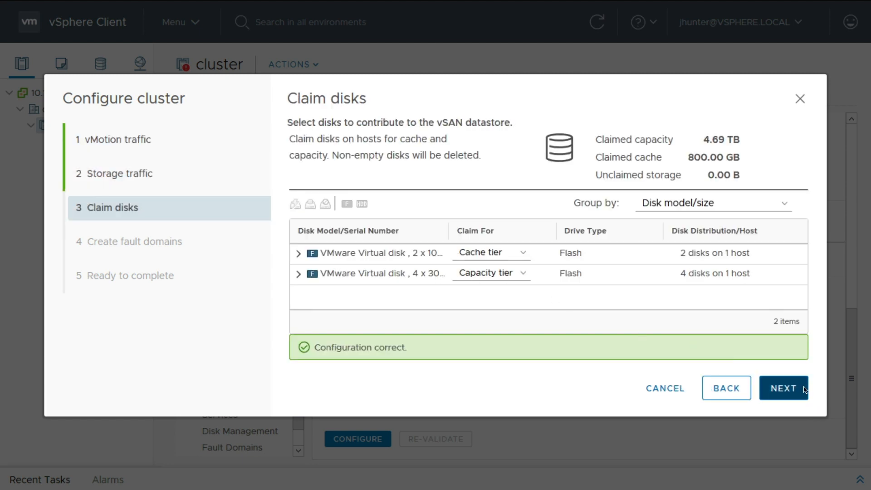
Accept the new host's proposed disk claims without defining fault domains, complete its configuration, and open the cluster summary.
left_click(792, 392)
left_click(789, 393)
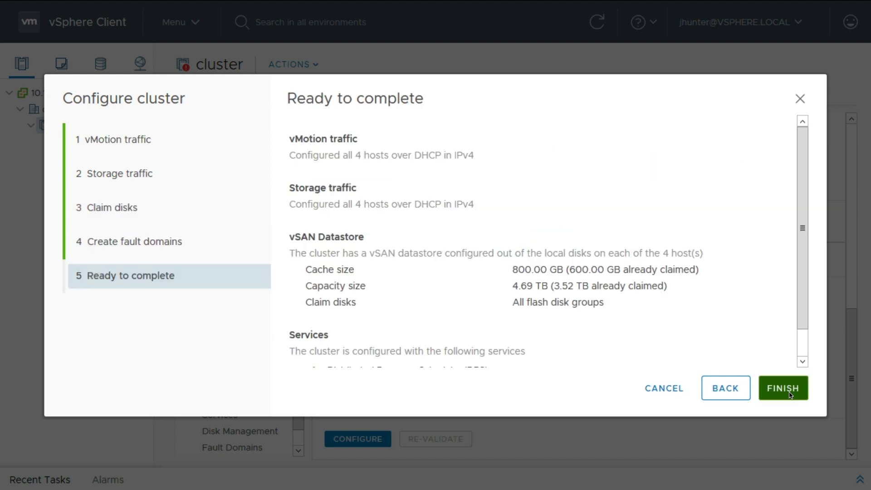
left_click(790, 388)
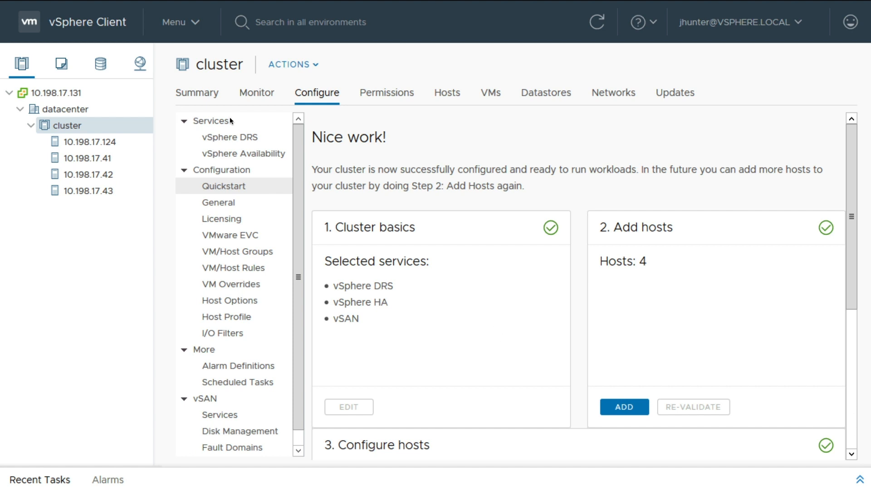
left_click(197, 92)
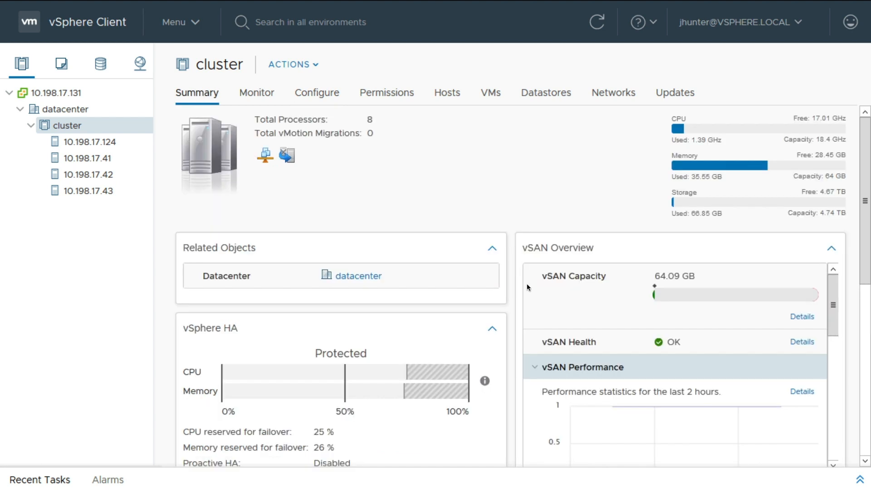